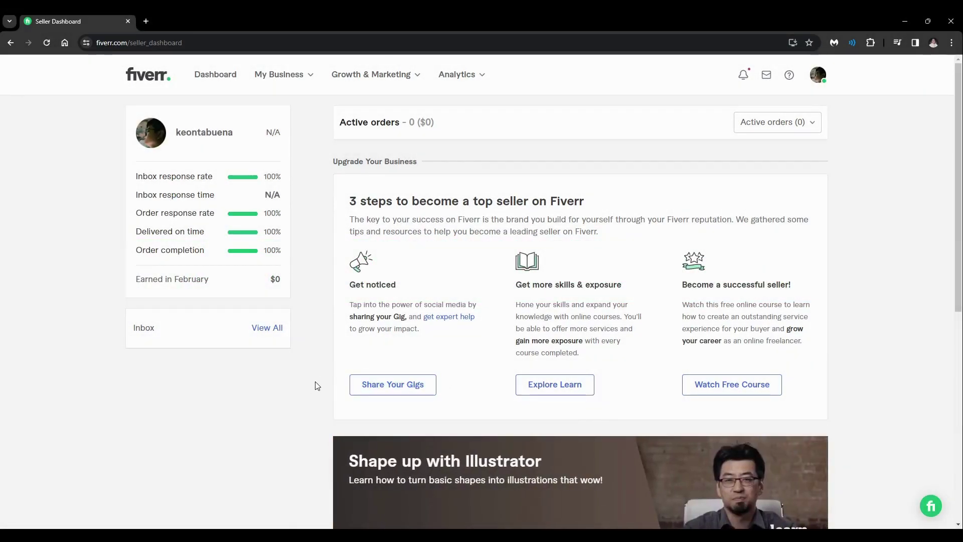
Step: Open the draft gig 'I will do something I am really good at' for editing from the profile's Drafts tab
{"action": "left_click", "coordinate": [818, 79]}
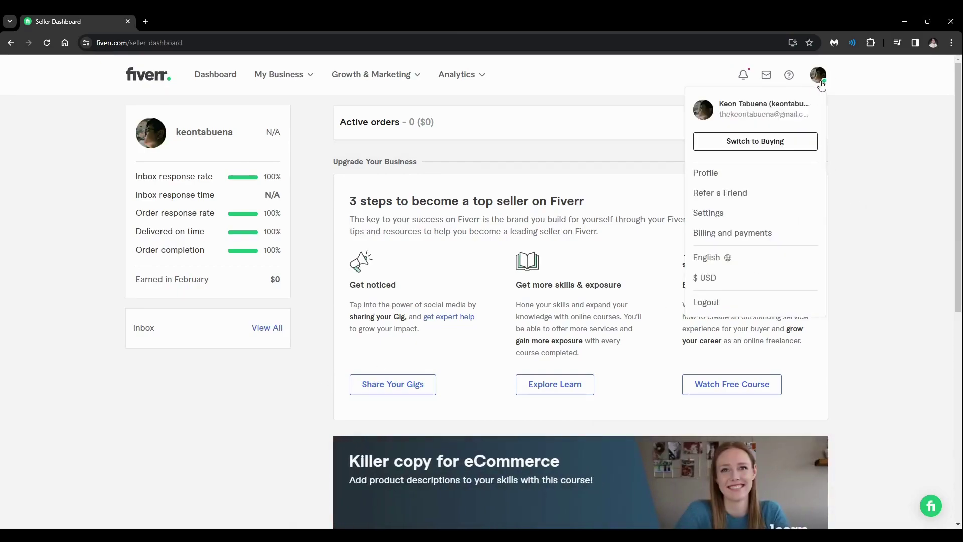
{"action": "left_click", "coordinate": [783, 183]}
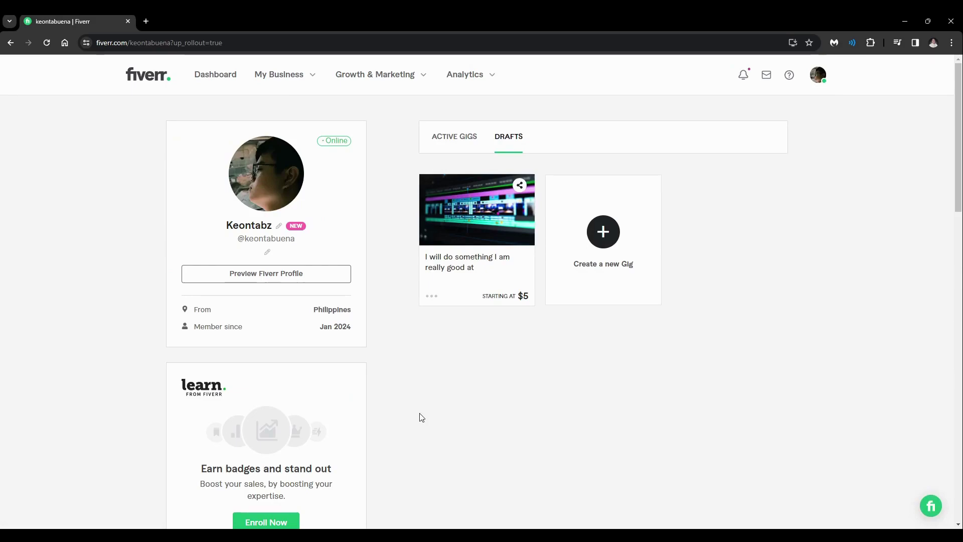
{"action": "left_click", "coordinate": [454, 136]}
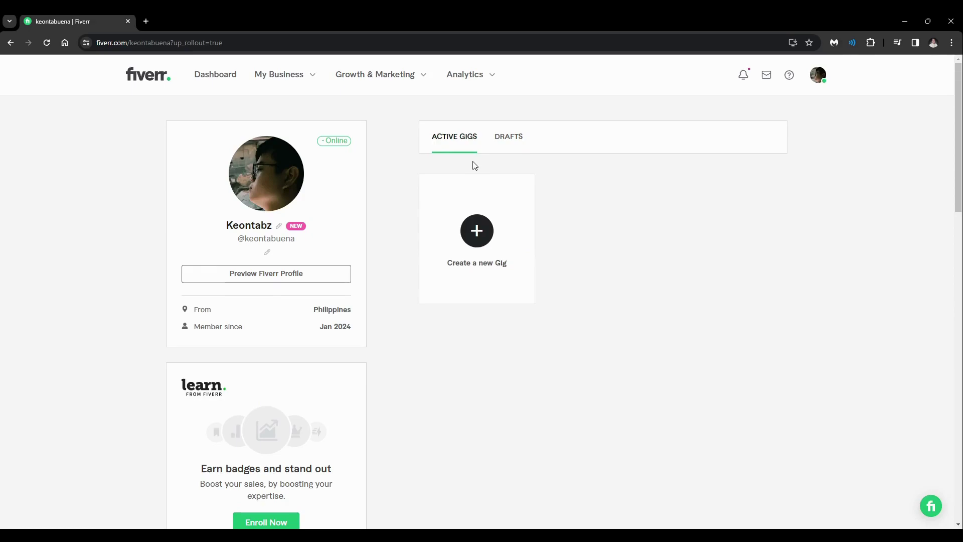
{"action": "left_click", "coordinate": [508, 136]}
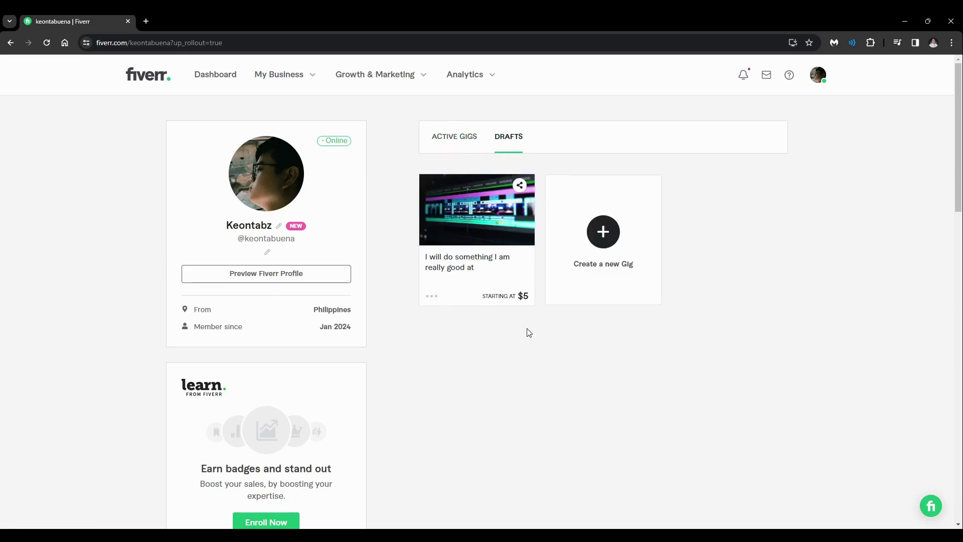
{"action": "left_click", "coordinate": [433, 299]}
{"action": "left_click", "coordinate": [449, 186]}
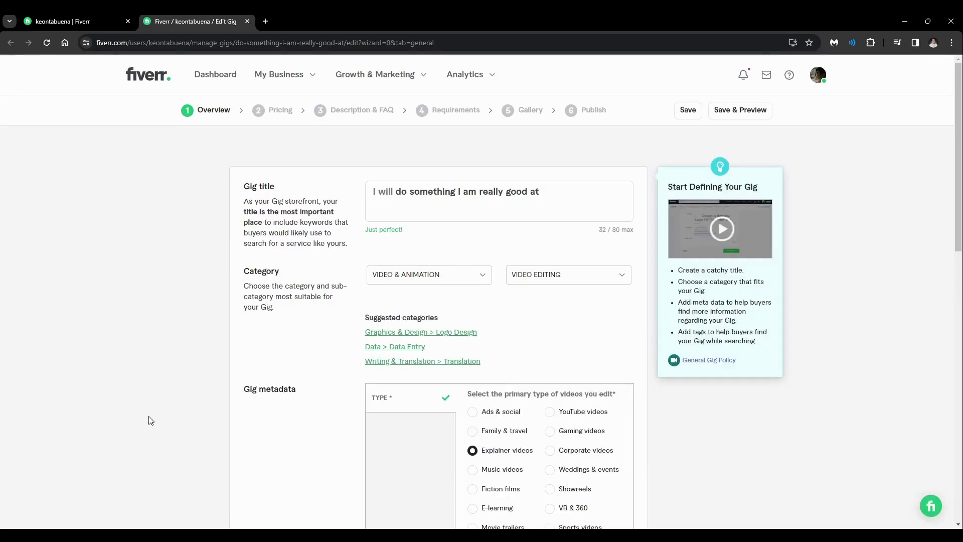
{"action": "scroll", "coordinate": [328, 431], "scroll_direction": "down", "scroll_amount": 1}
{"action": "scroll", "coordinate": [328, 431], "scroll_direction": "up", "scroll_amount": 1}
{"action": "scroll", "coordinate": [578, 141], "scroll_direction": "down", "scroll_amount": 10}
Step: Save the Overview, Pricing packages and Description & FAQ steps in turn
{"action": "left_click", "coordinate": [604, 278]}
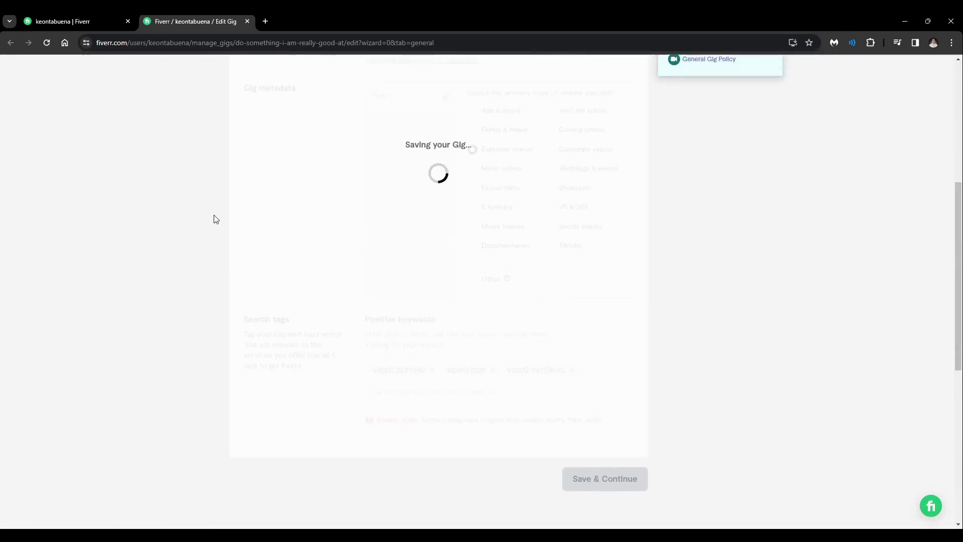
{"action": "scroll", "coordinate": [369, 332], "scroll_direction": "down", "scroll_amount": 5}
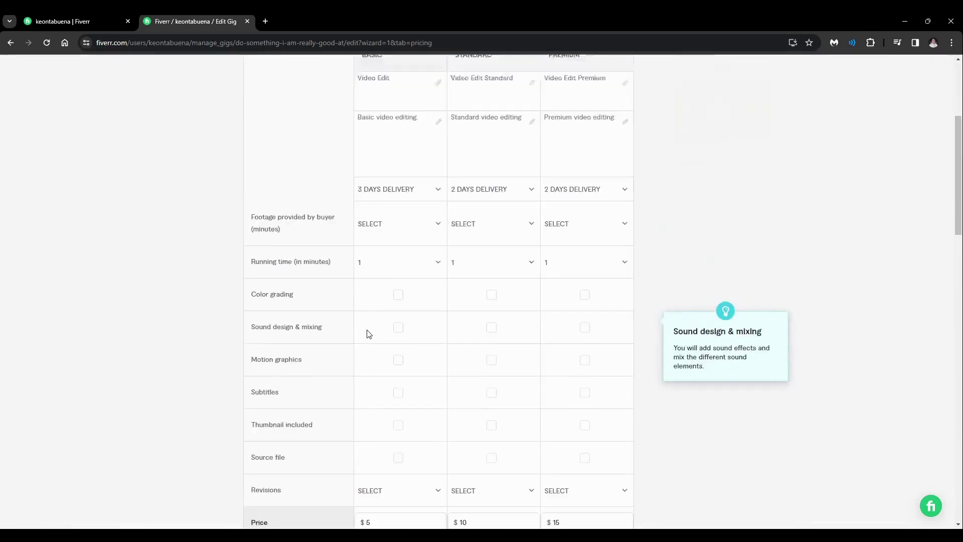
{"action": "scroll", "coordinate": [542, 388], "scroll_direction": "down", "scroll_amount": 5}
{"action": "scroll", "coordinate": [580, 414], "scroll_direction": "down", "scroll_amount": 5}
{"action": "left_click", "coordinate": [605, 476]}
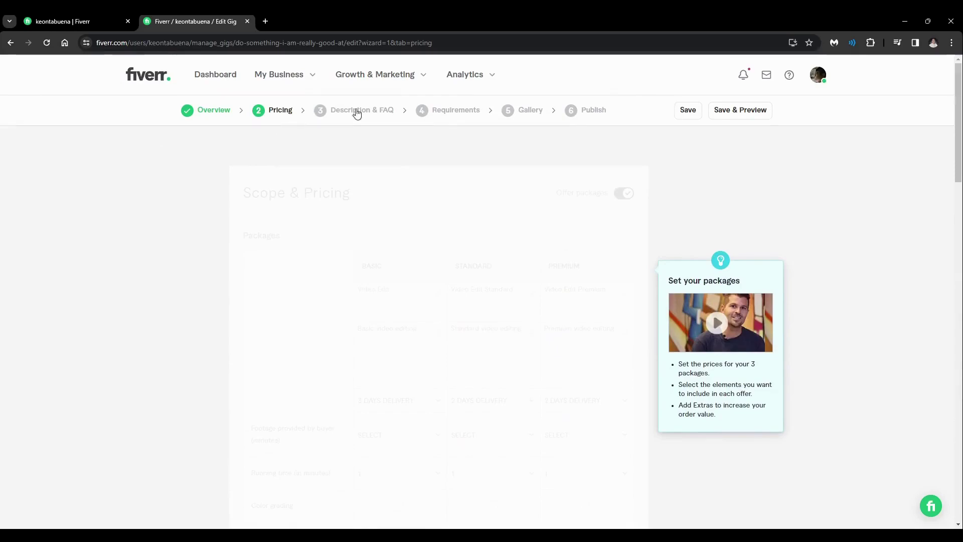
{"action": "scroll", "coordinate": [579, 406], "scroll_direction": "down", "scroll_amount": 5}
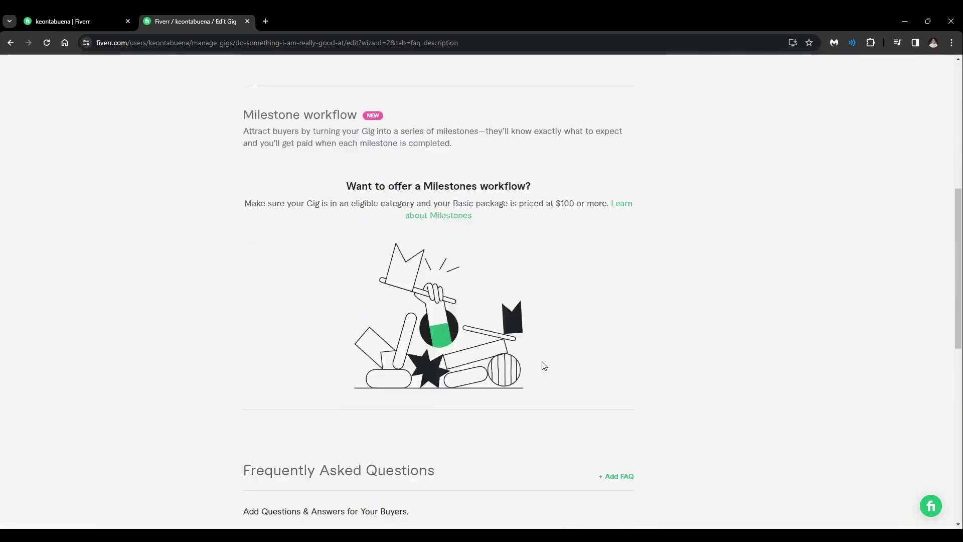
{"action": "scroll", "coordinate": [546, 365], "scroll_direction": "down", "scroll_amount": 5}
{"action": "left_click", "coordinate": [604, 459]}
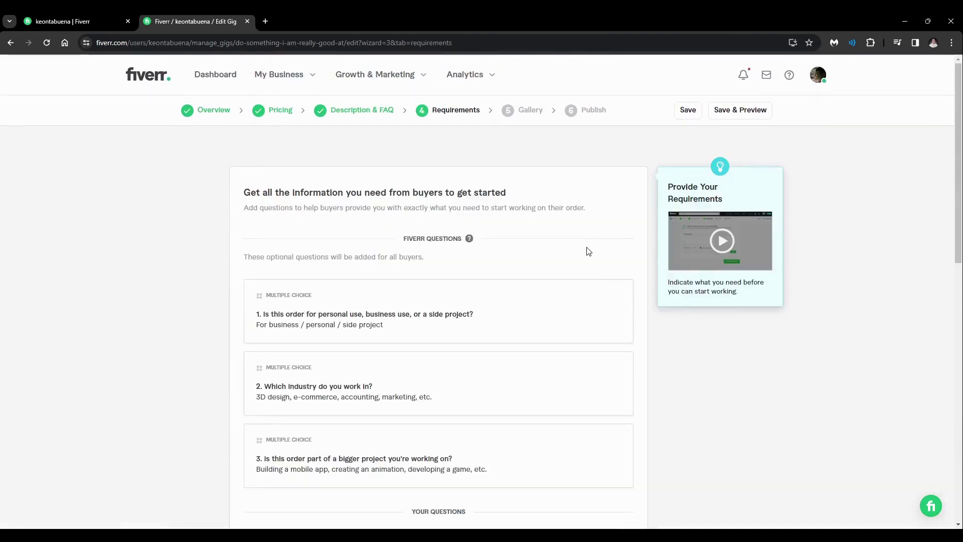
{"action": "scroll", "coordinate": [582, 287], "scroll_direction": "down", "scroll_amount": 5}
Step: Save Requirements, then accept the original-materials declaration and retry saving the Gallery
{"action": "left_click", "coordinate": [587, 394]}
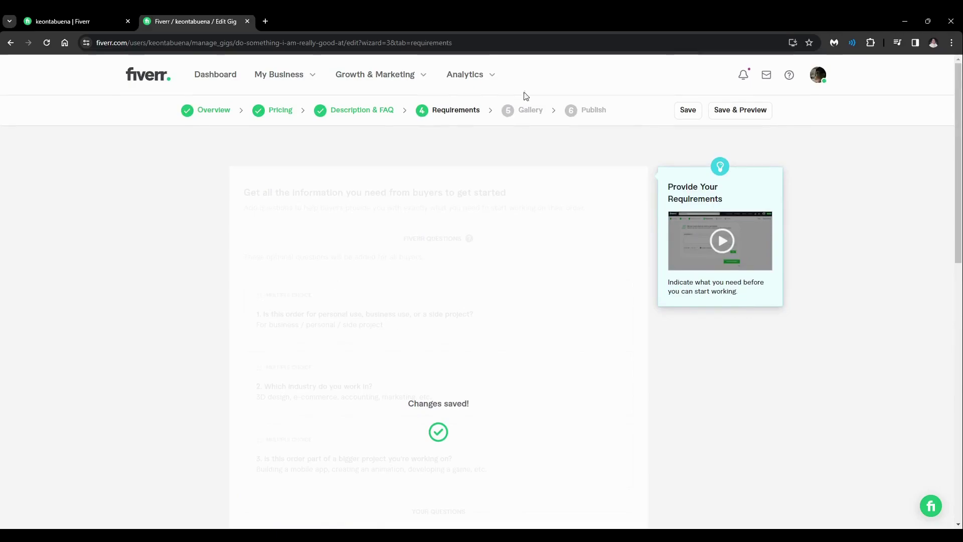
{"action": "scroll", "coordinate": [588, 391], "scroll_direction": "down", "scroll_amount": 5}
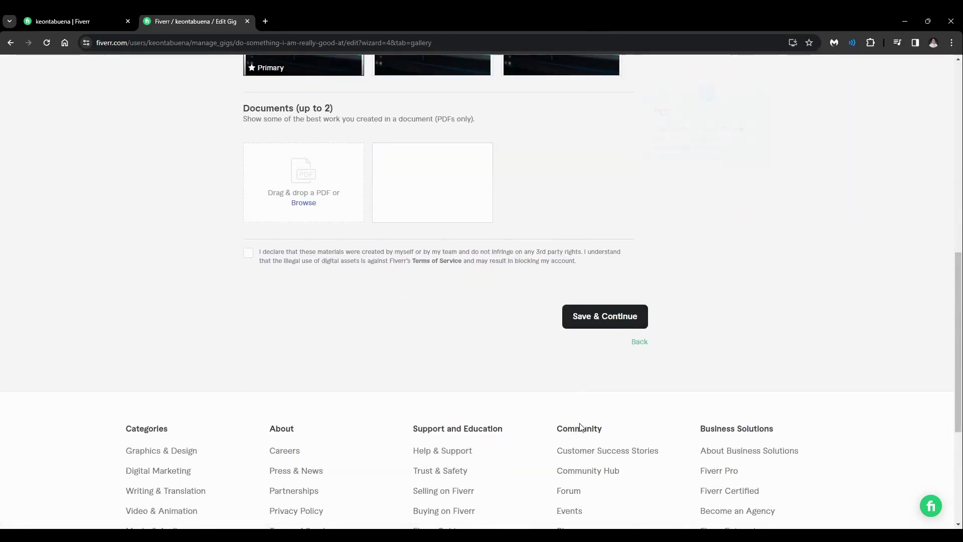
{"action": "left_click", "coordinate": [604, 316]}
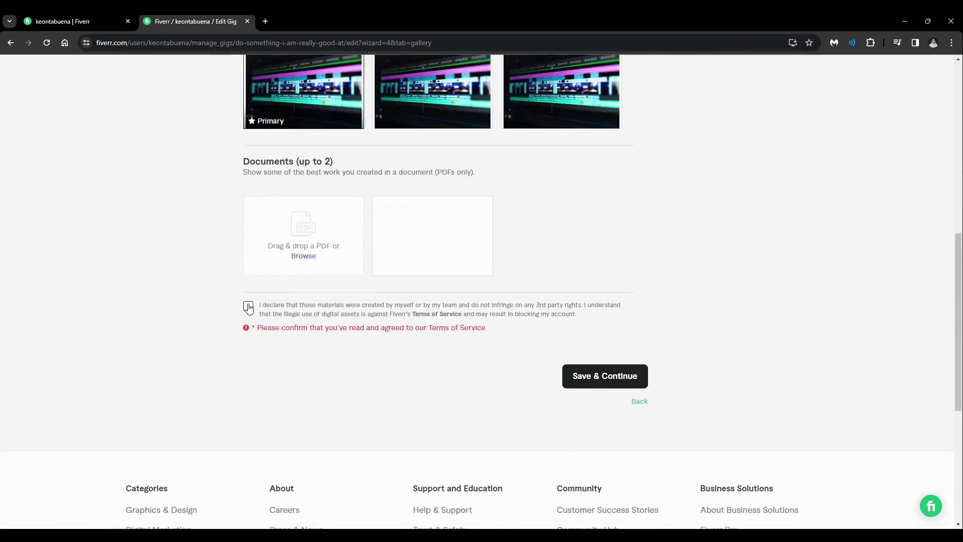
{"action": "left_click", "coordinate": [249, 308]}
{"action": "left_click", "coordinate": [604, 376]}
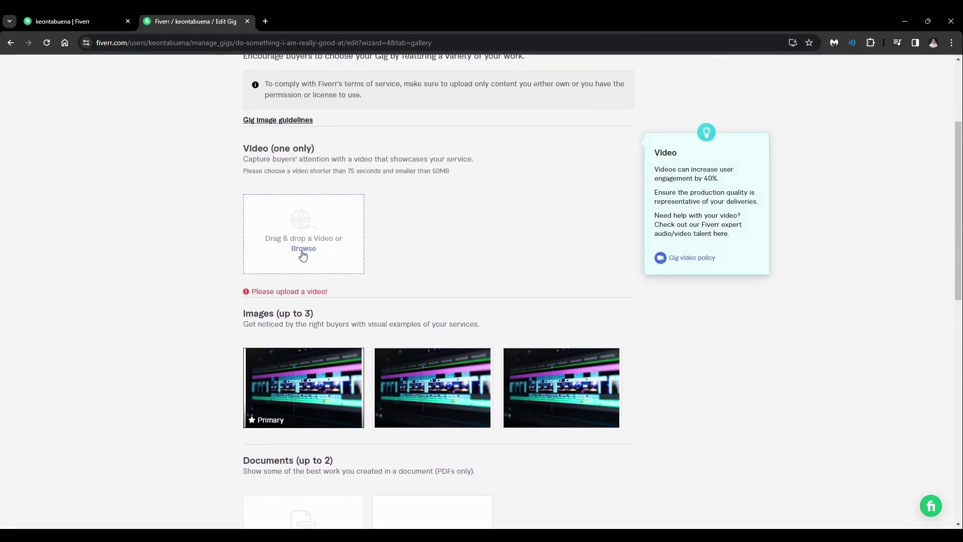
{"action": "scroll", "coordinate": [305, 254], "scroll_direction": "up", "scroll_amount": 1}
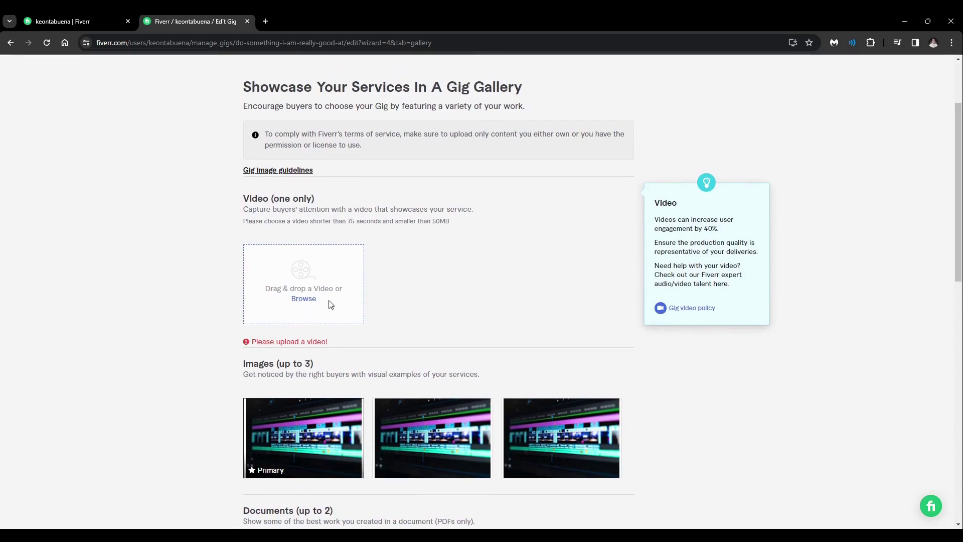
{"action": "scroll", "coordinate": [301, 301], "scroll_direction": "up", "scroll_amount": 2}
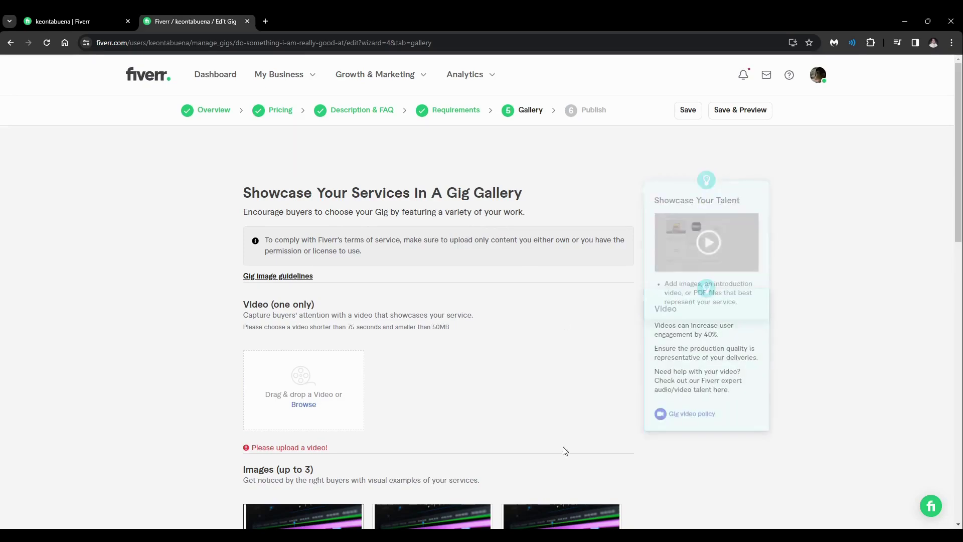
{"action": "scroll", "coordinate": [587, 395], "scroll_direction": "down", "scroll_amount": 5}
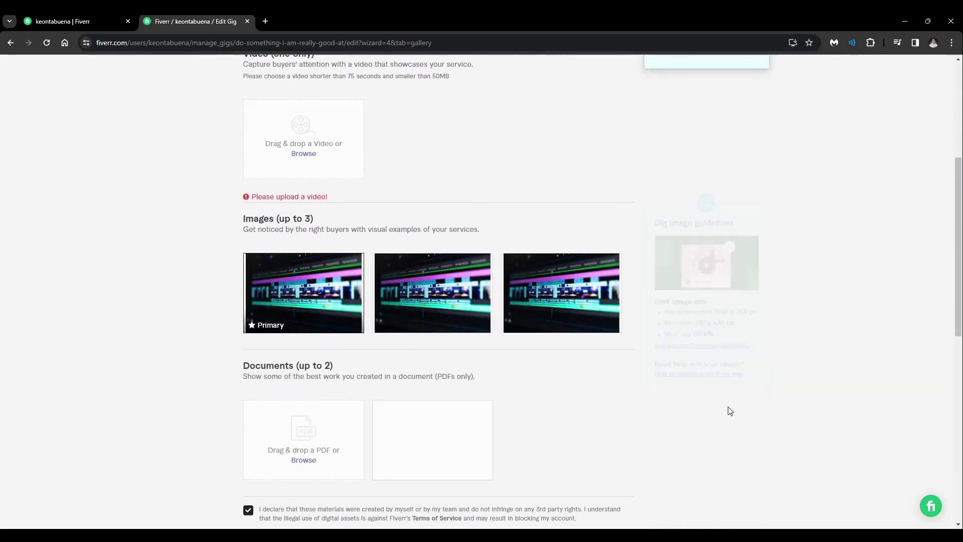
{"action": "scroll", "coordinate": [776, 399], "scroll_direction": "down", "scroll_amount": 2}
{"action": "scroll", "coordinate": [780, 387], "scroll_direction": "up", "scroll_amount": 3}
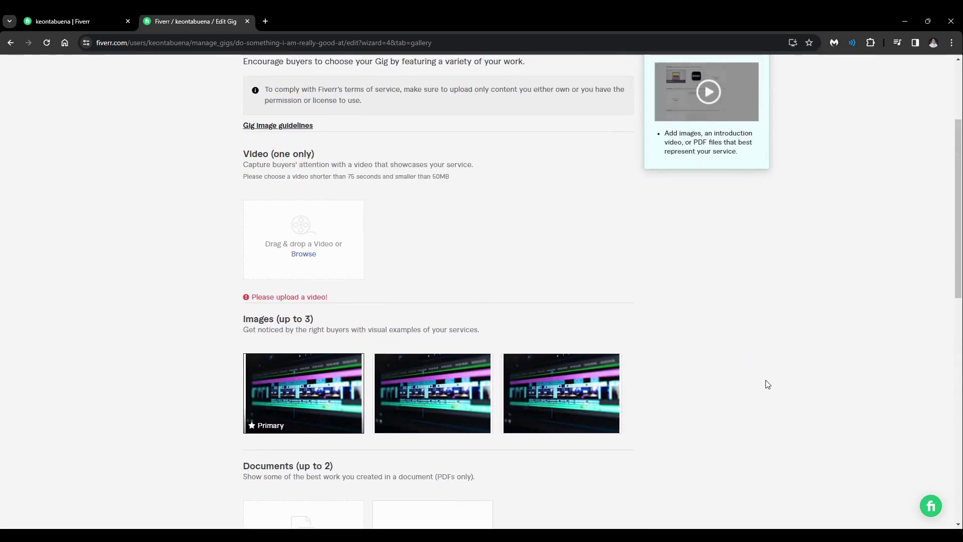
{"action": "scroll", "coordinate": [767, 384], "scroll_direction": "up", "scroll_amount": 3}
{"action": "scroll", "coordinate": [761, 377], "scroll_direction": "up", "scroll_amount": 2}
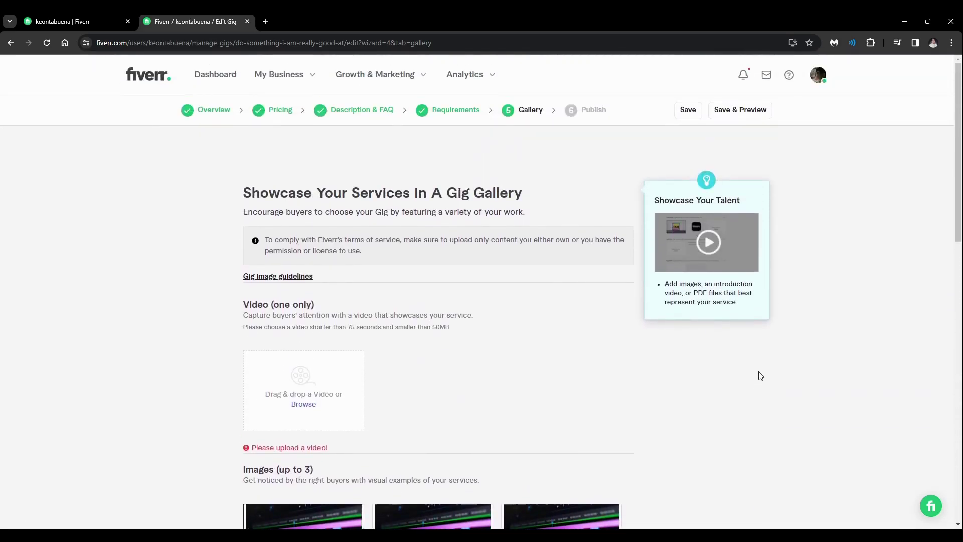